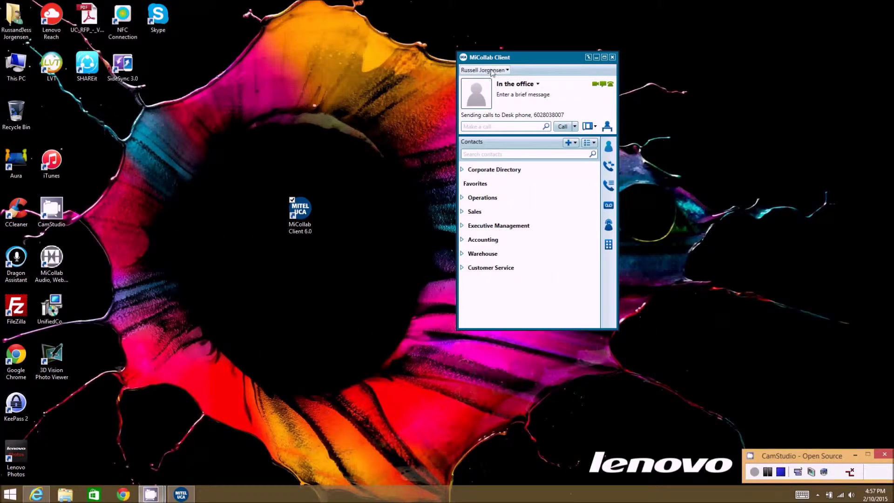
Choose Manage account from the user-name dropdown at the top of the client.
click(489, 71)
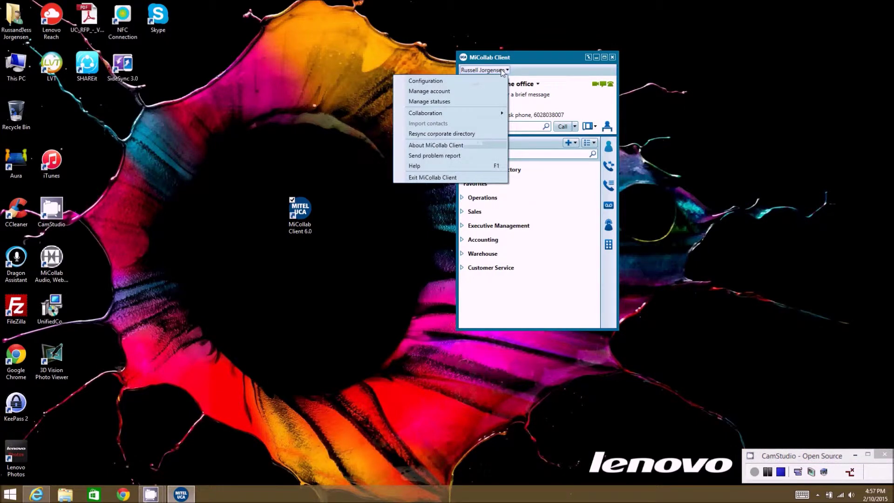
click(441, 92)
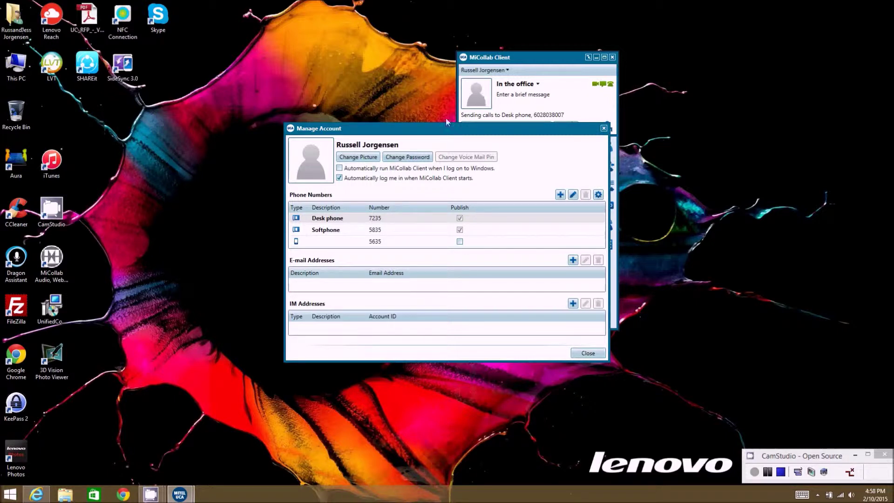
Load the baby photo DSC_0255-001.JPG as the new profile picture.
click(358, 158)
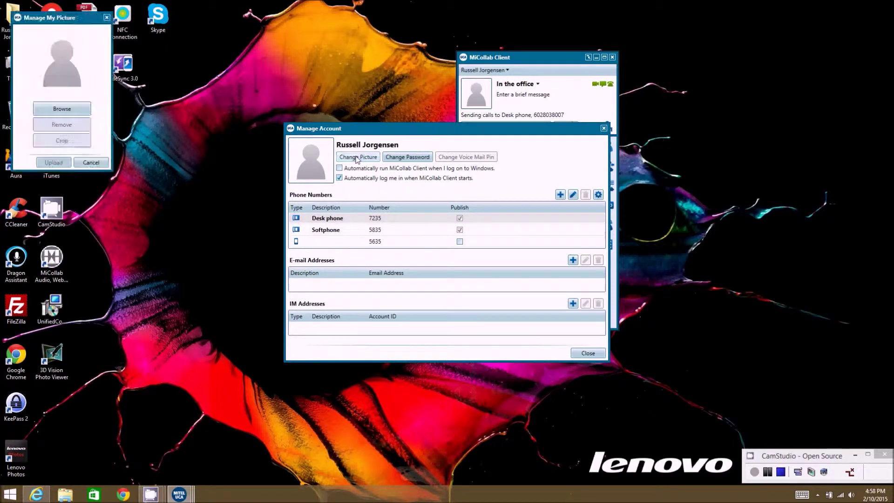
click(59, 109)
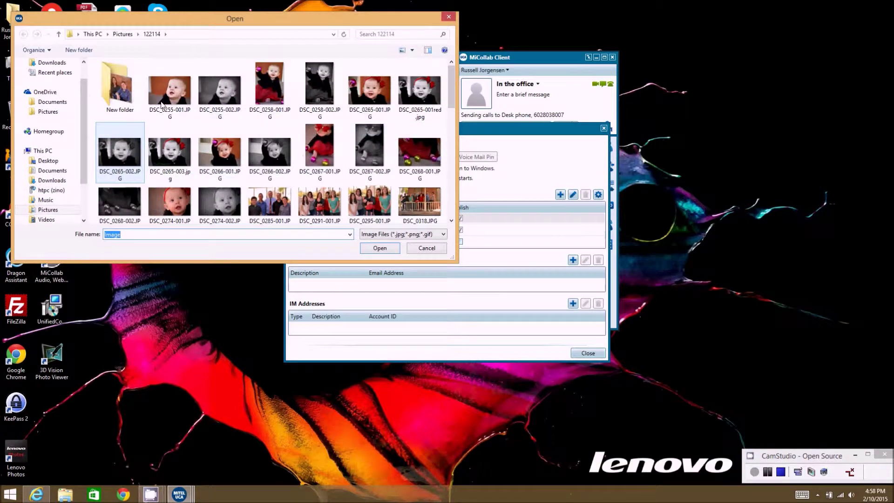
click(172, 98)
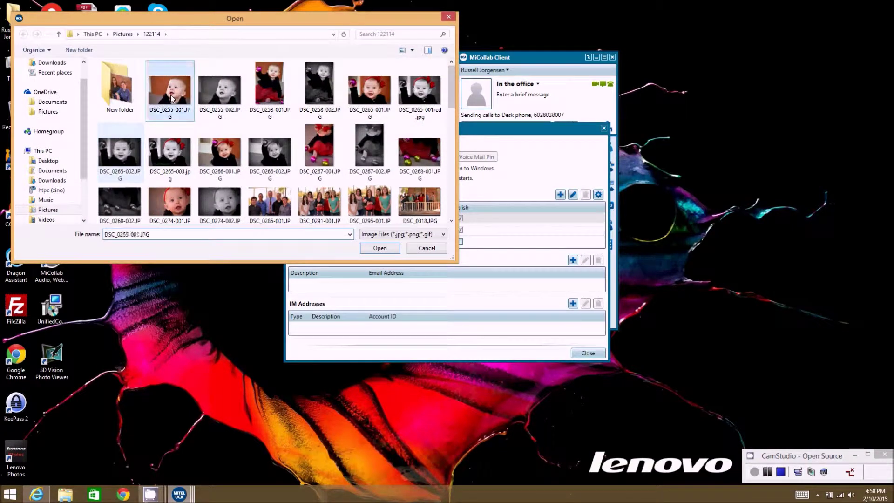
click(389, 248)
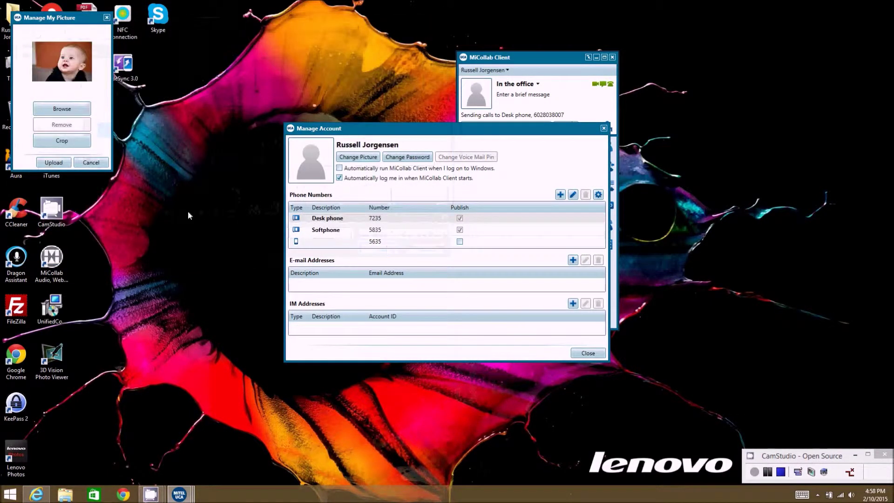
Crop the photo to a close-up by dragging the crop handles, then upload it.
click(83, 143)
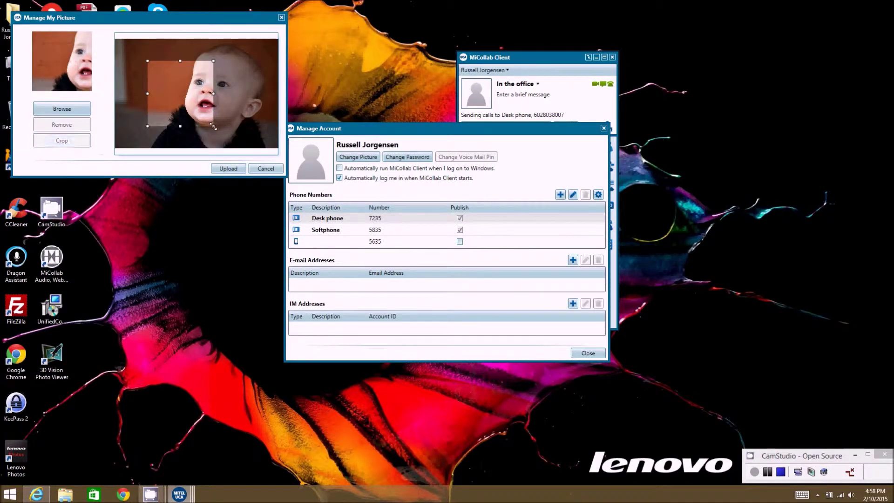
drag(213, 127, 248, 149)
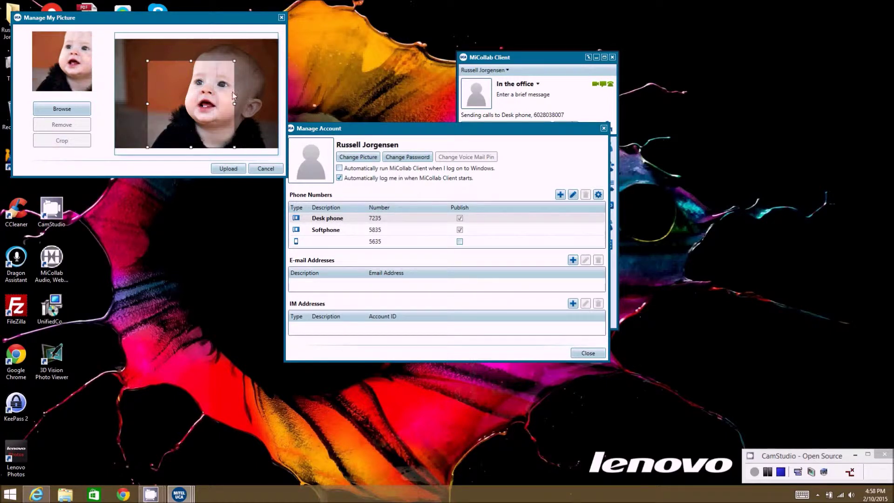
drag(235, 60, 283, 34)
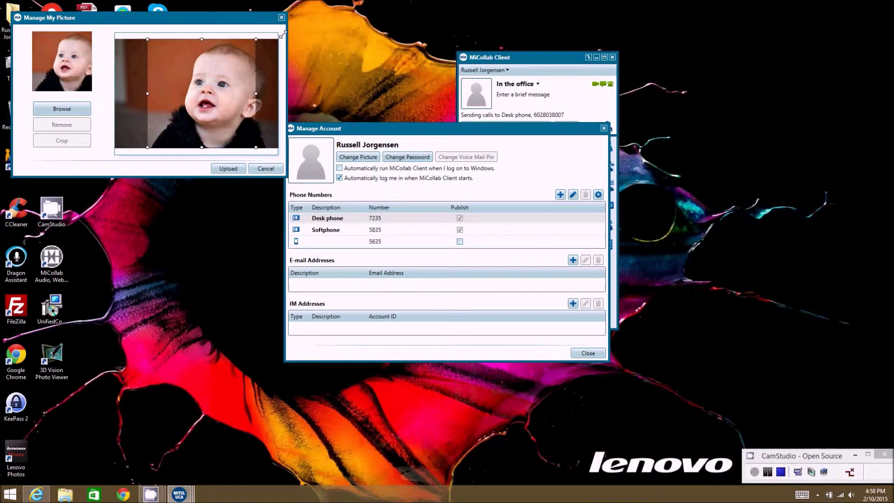
click(229, 168)
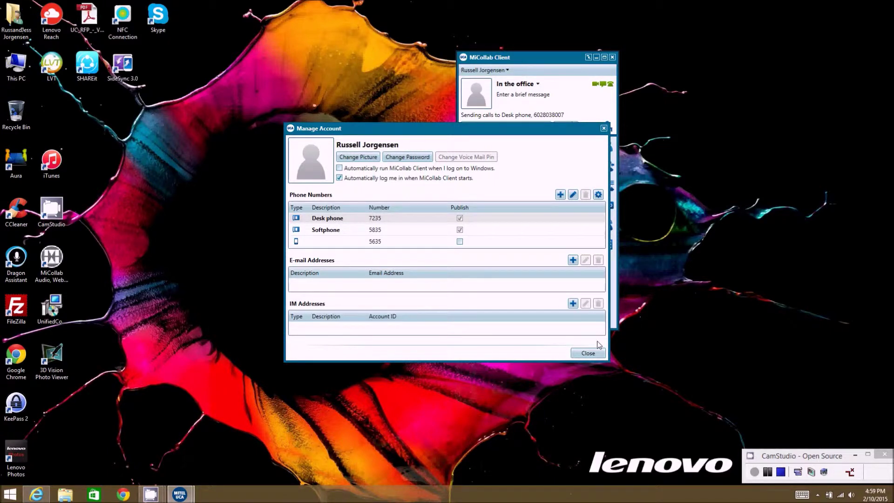
Close Manage Account, exit MiCollab Client, and relaunch it from the MiCollab Client 6.0 desktop icon.
click(588, 353)
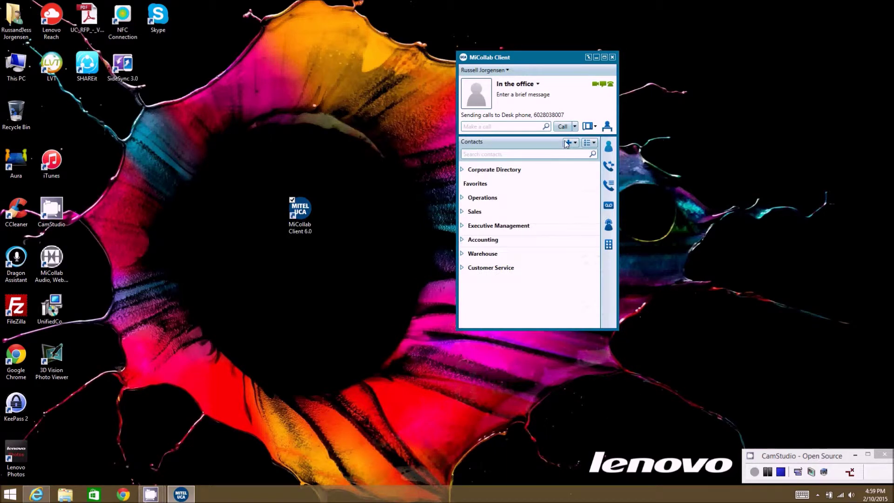
click(499, 72)
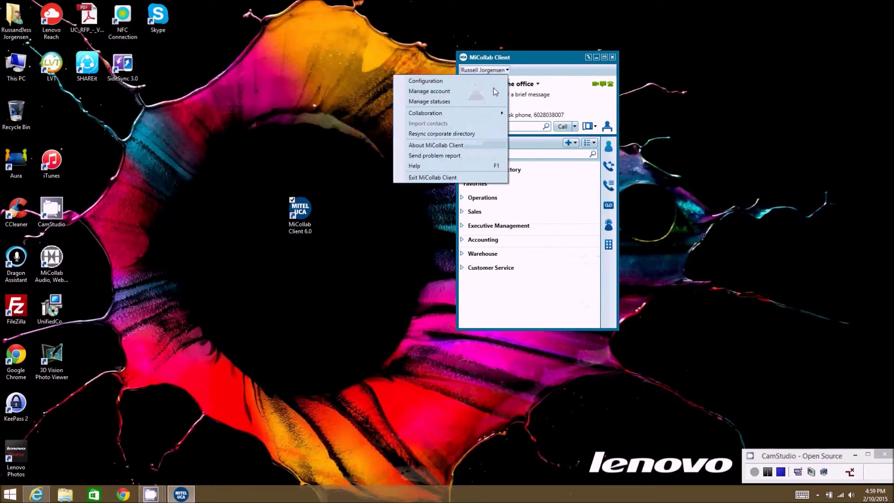
click(437, 177)
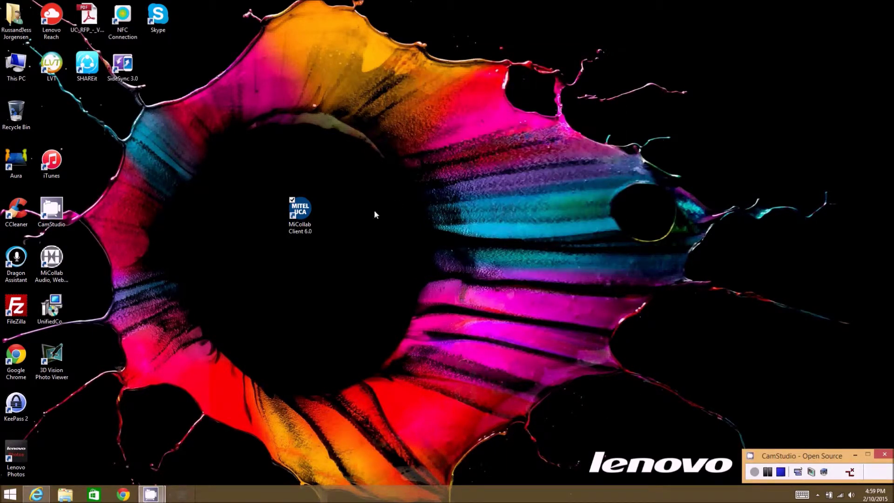
double_click(305, 211)
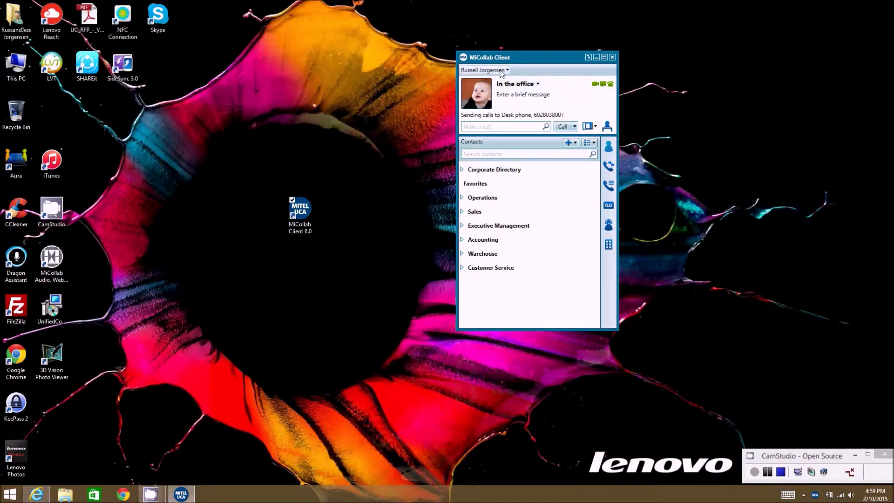
click(502, 72)
Reopen Manage account, move it left of the contact list, and edit the Desk phone entry.
click(447, 93)
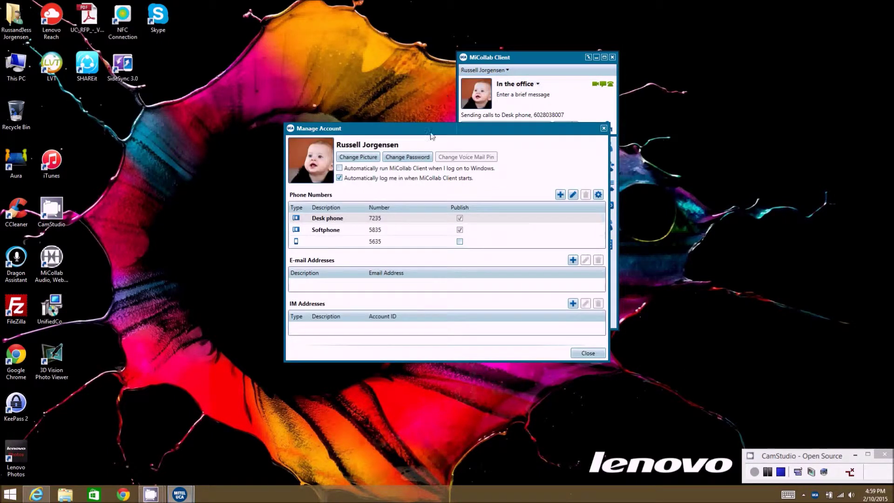
drag(431, 135, 268, 115)
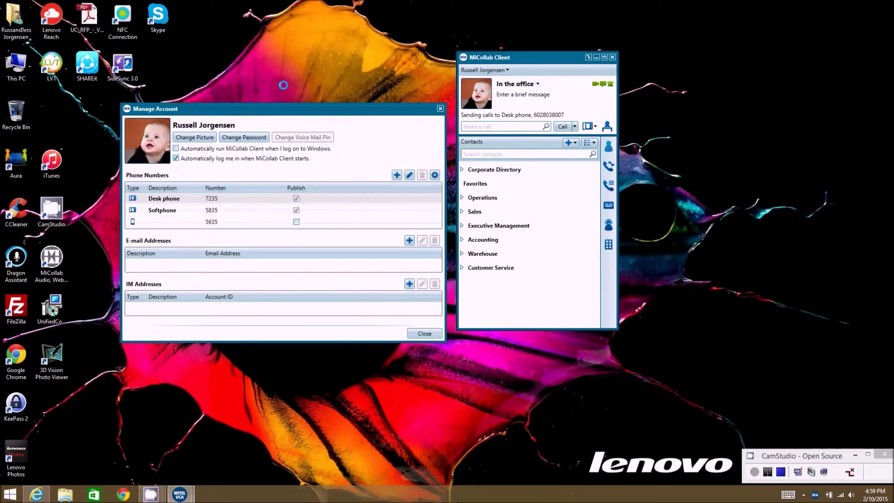
drag(283, 85, 289, 80)
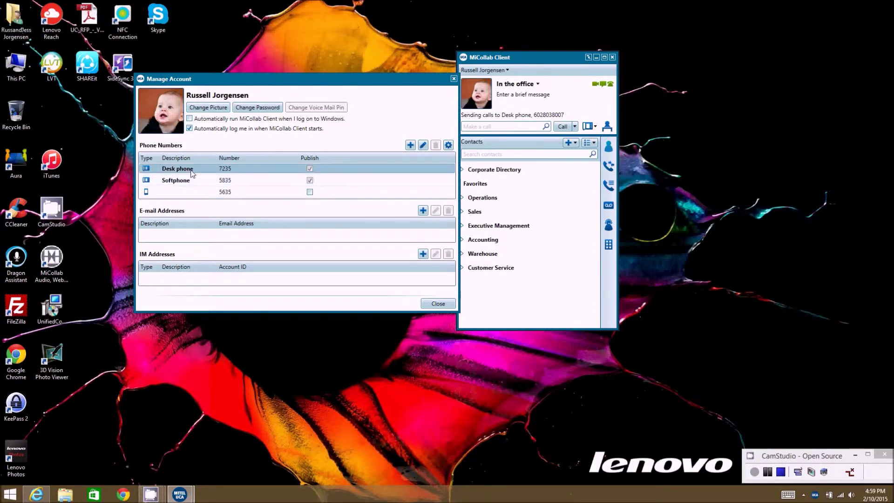
click(423, 146)
click(316, 184)
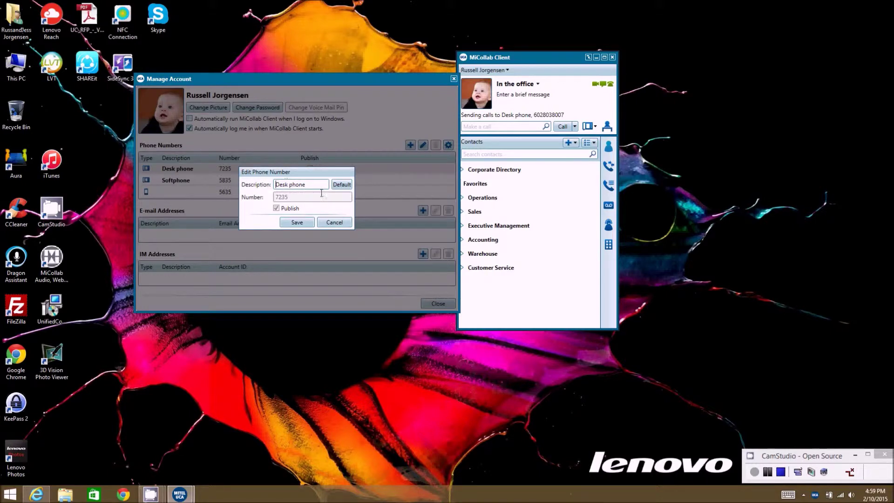
click(333, 223)
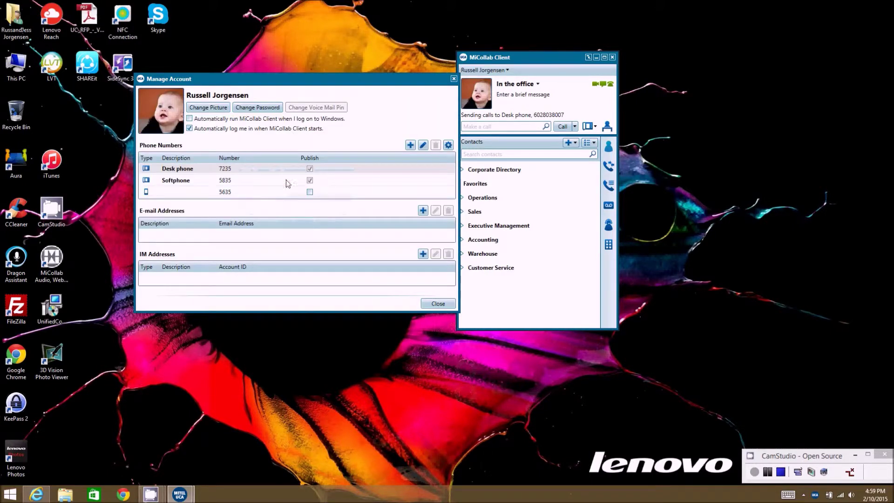
click(423, 145)
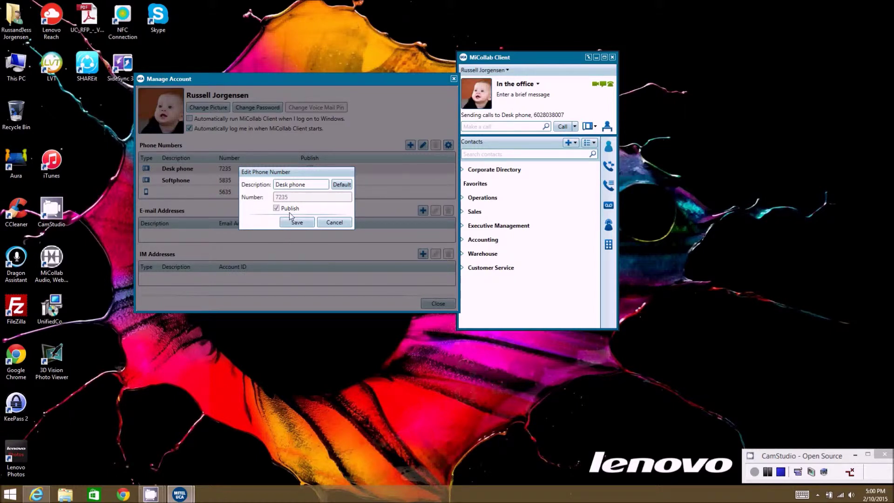
click(334, 222)
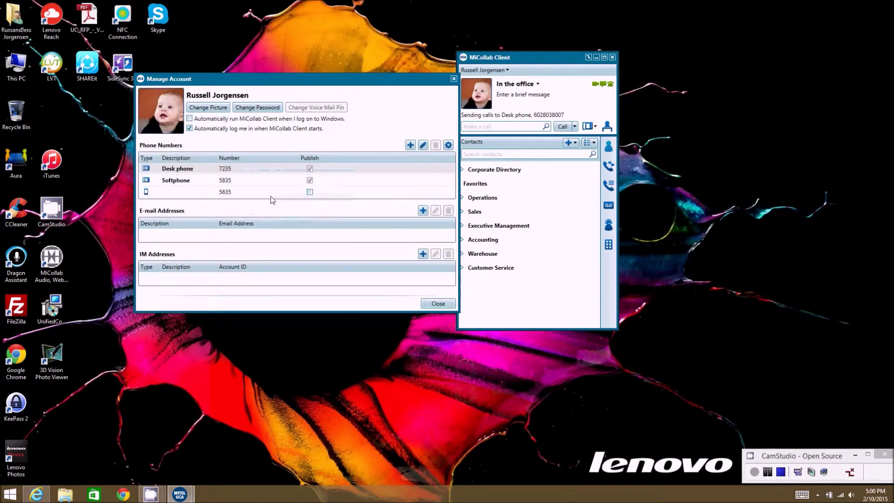
Give the 5635 phone entry the description 'Cell', tick Publish, and save it.
click(199, 194)
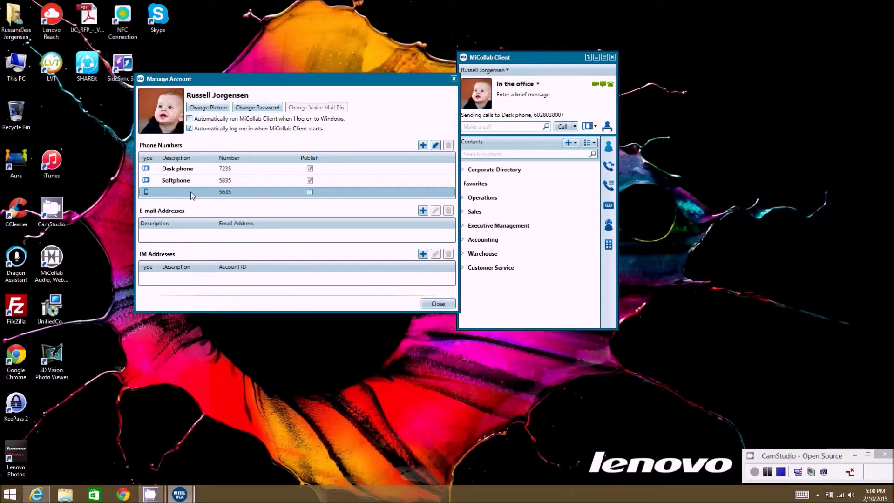
click(436, 145)
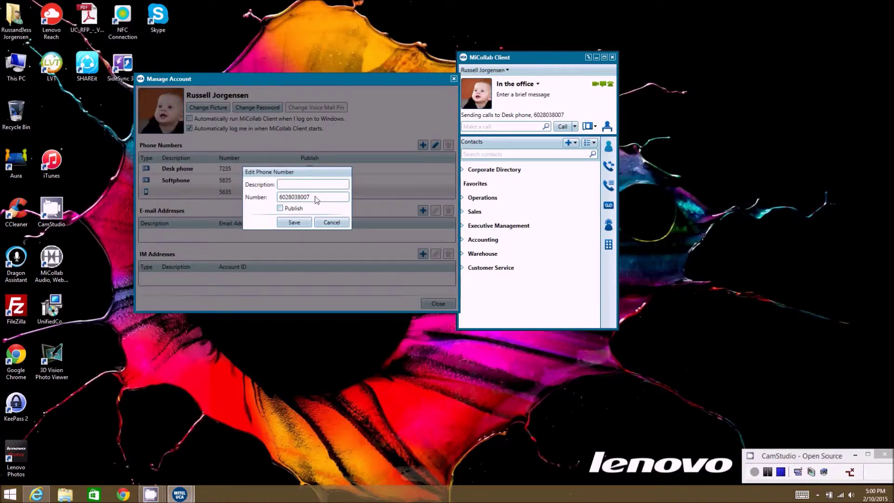
drag(319, 197, 256, 197)
click(290, 184)
text(Cell)
click(280, 209)
click(300, 221)
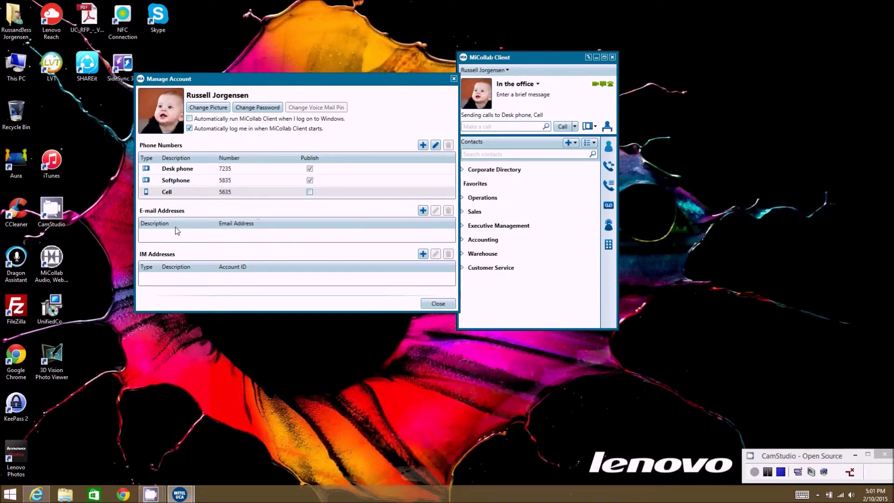
Add a 'Work Email' entry with the user's work e-mail address and save it.
click(422, 210)
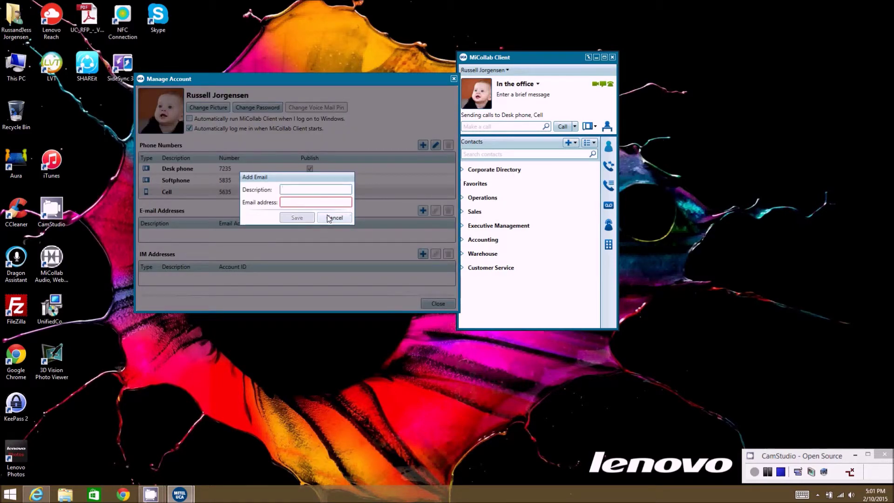
text(Work Email)
key(Tab)
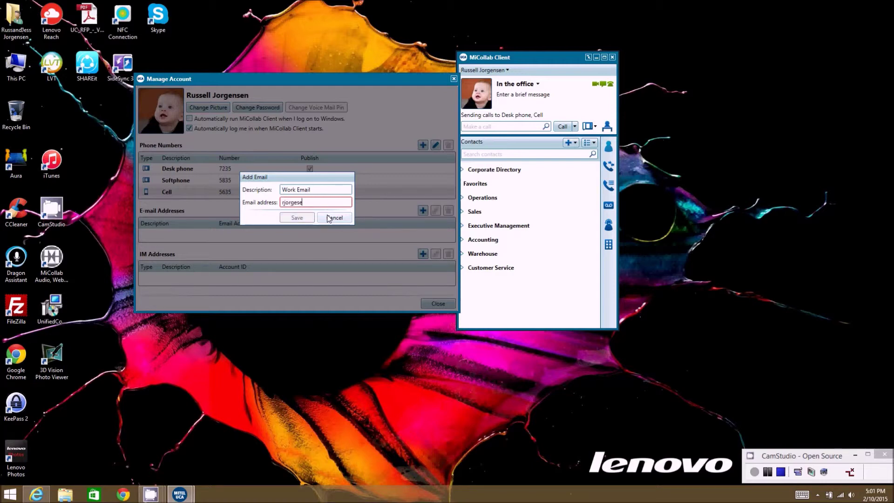
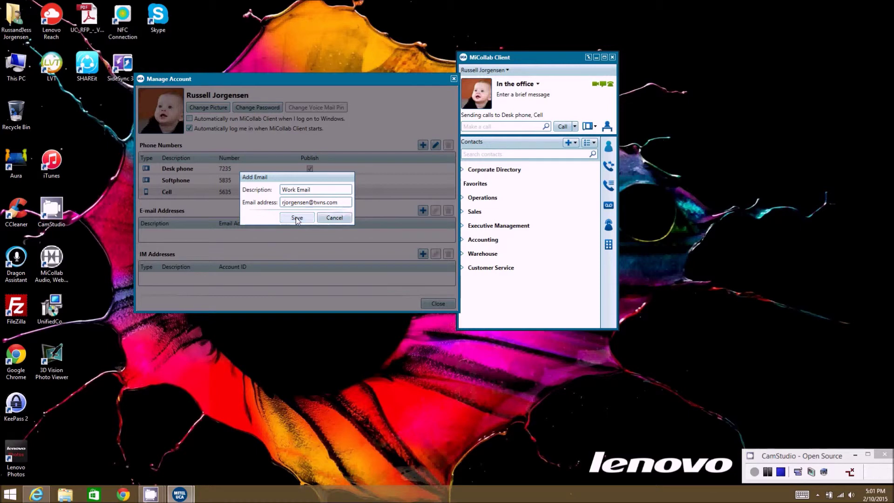
click(297, 218)
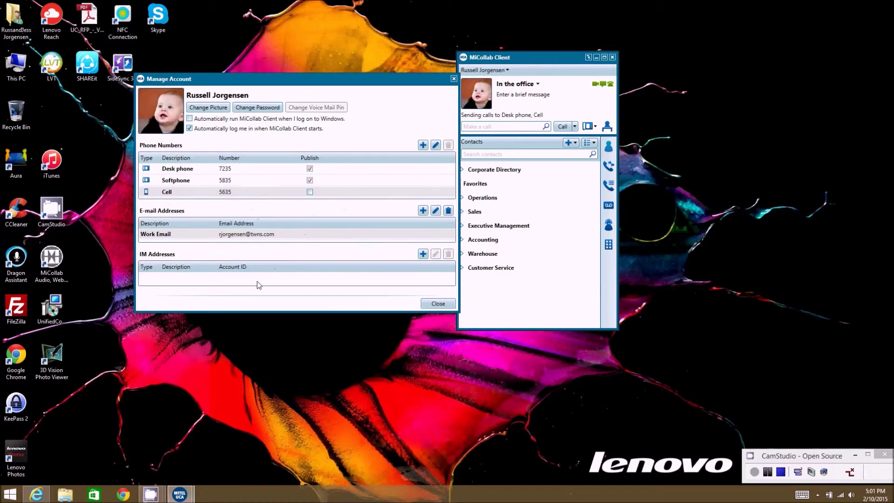